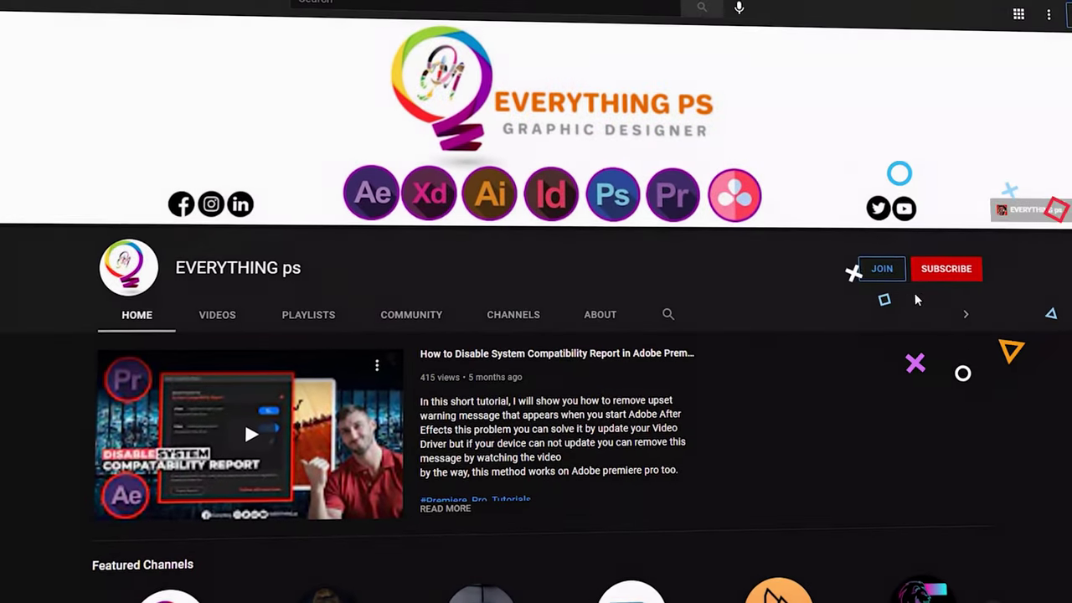
# - Browse the YouTube channel's Videos and Community pages, then return to its home page
pyautogui.scroll(-15, 419, 450)
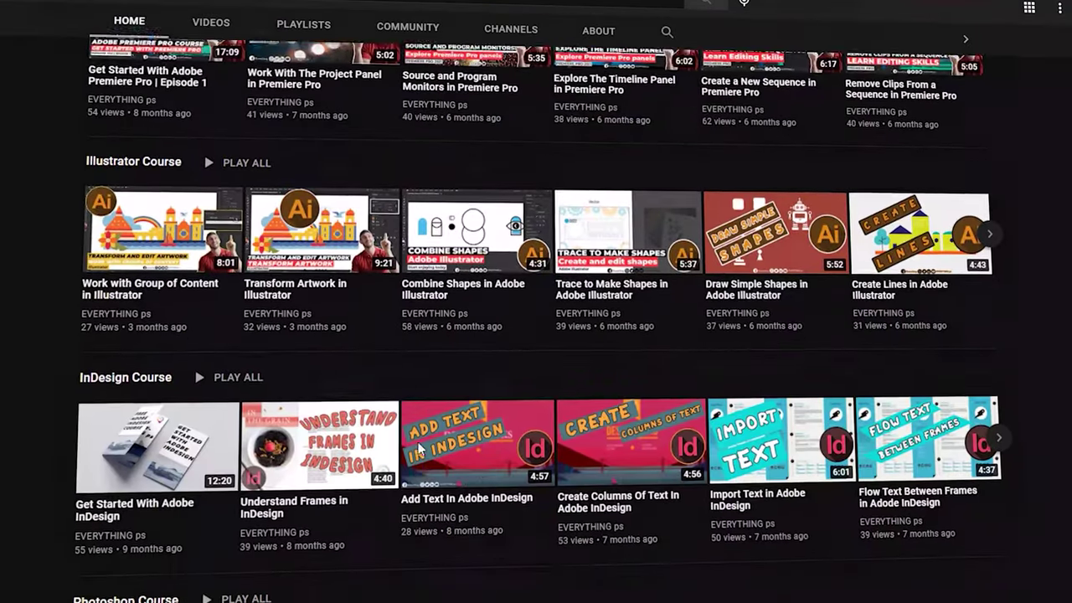
pyautogui.scroll(-6, 421, 450)
pyautogui.scroll(20, 419, 444)
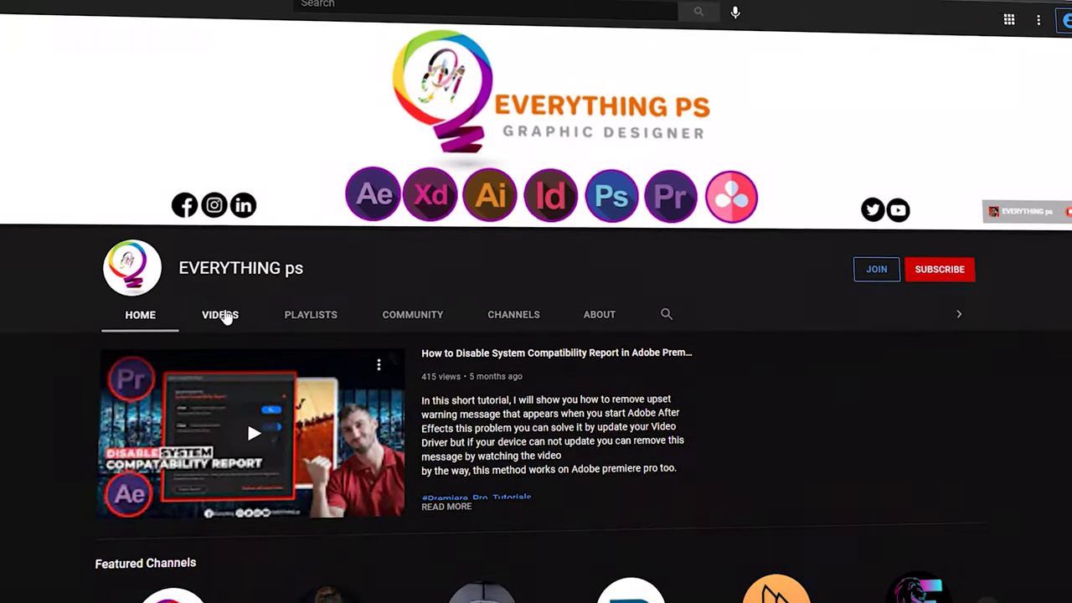
pyautogui.click(220, 315)
pyautogui.scroll(-4, 251, 352)
pyautogui.scroll(4, 293, 327)
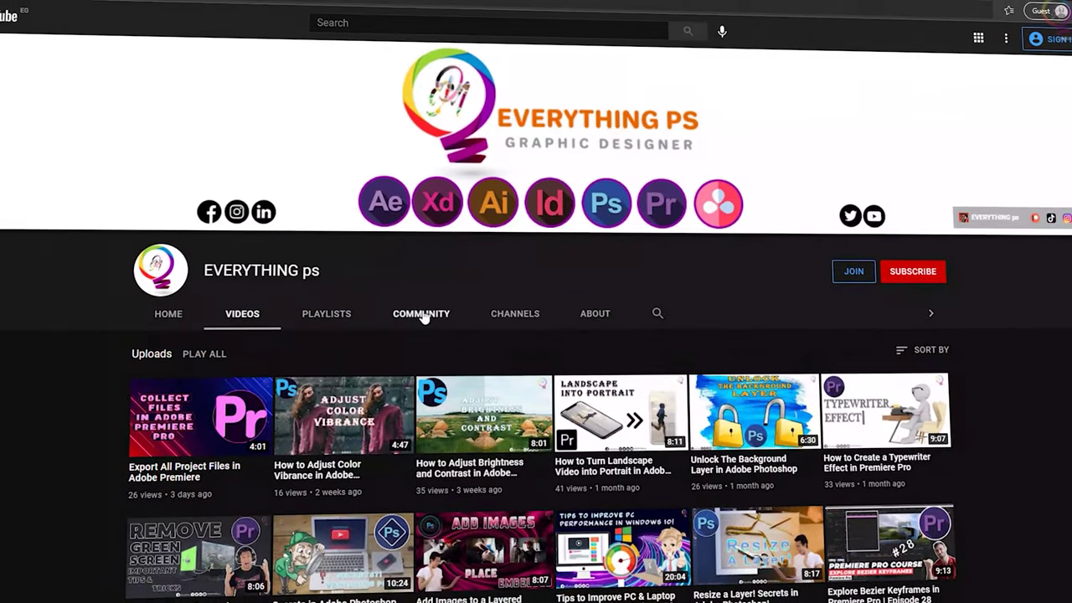
pyautogui.click(423, 315)
pyautogui.scroll(-5, 276, 292)
pyautogui.scroll(5, 276, 292)
pyautogui.click(168, 314)
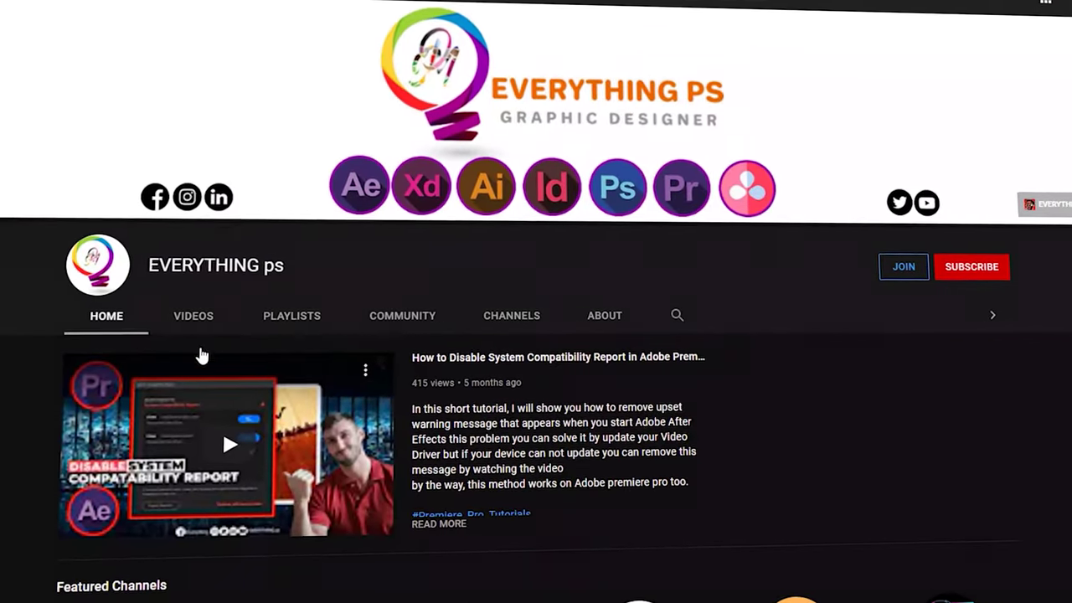
pyautogui.scroll(-5, 201, 356)
pyautogui.scroll(5, 201, 356)
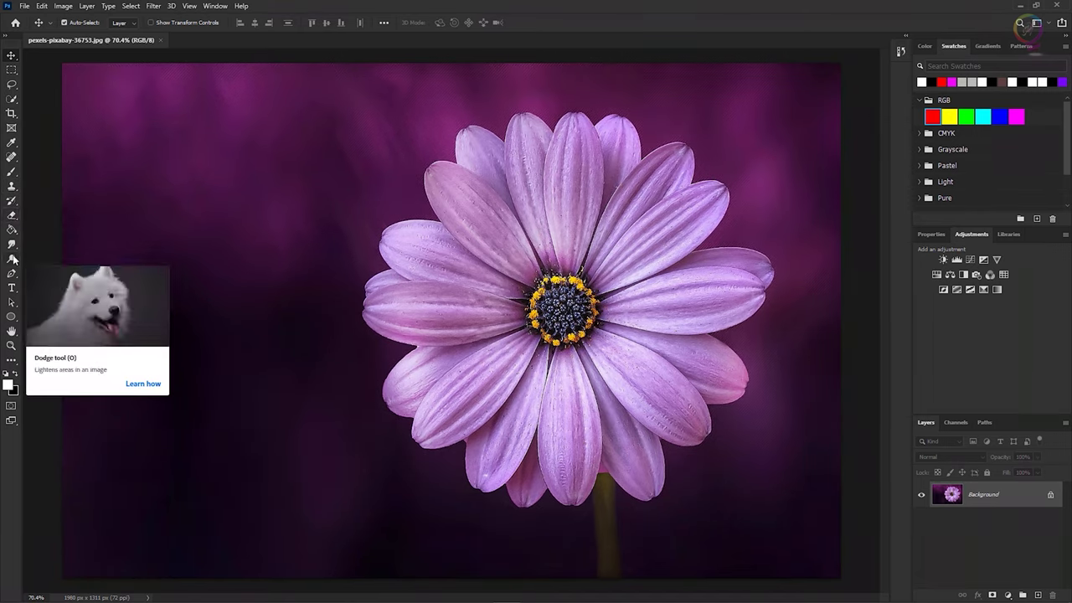
# - Select the Dodge tool, show its Dodge/Burn/Sponge group, then switch to the Brush tool
pyautogui.click(12, 259)
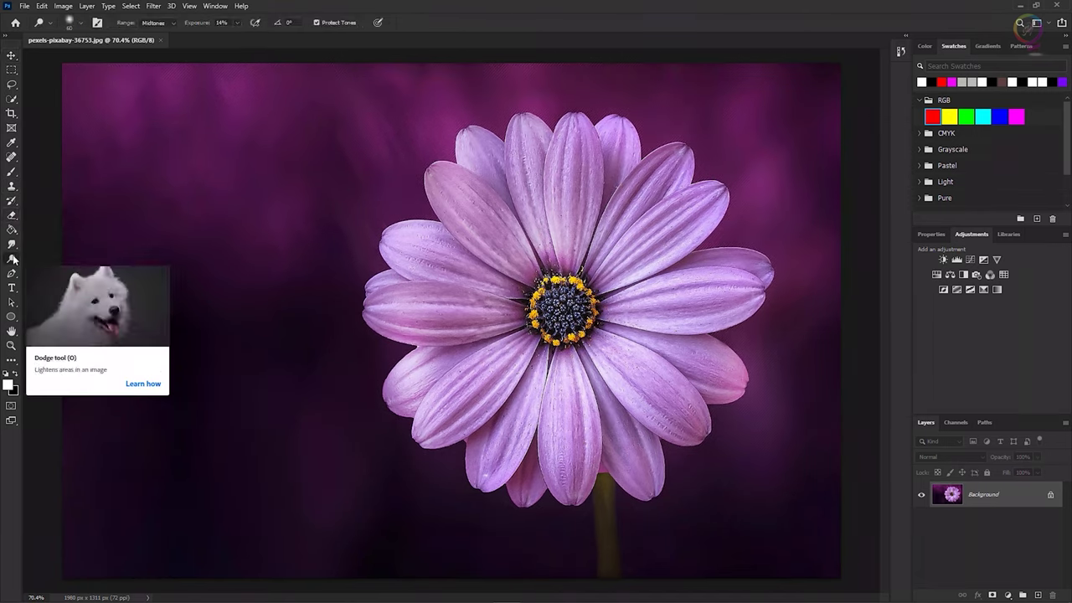
pyautogui.rightClick(12, 260)
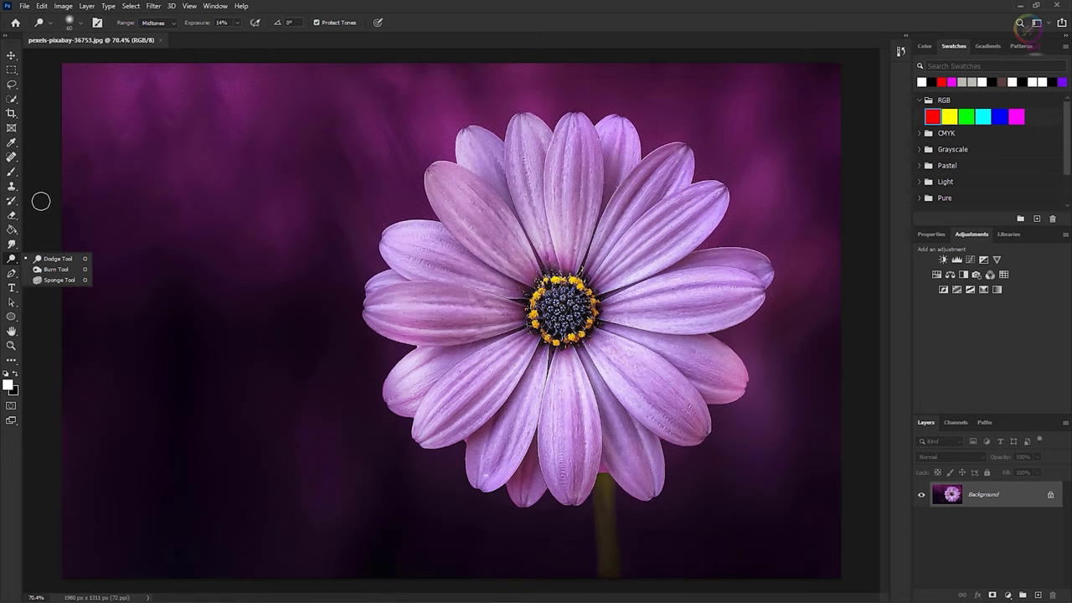
pyautogui.click(14, 174)
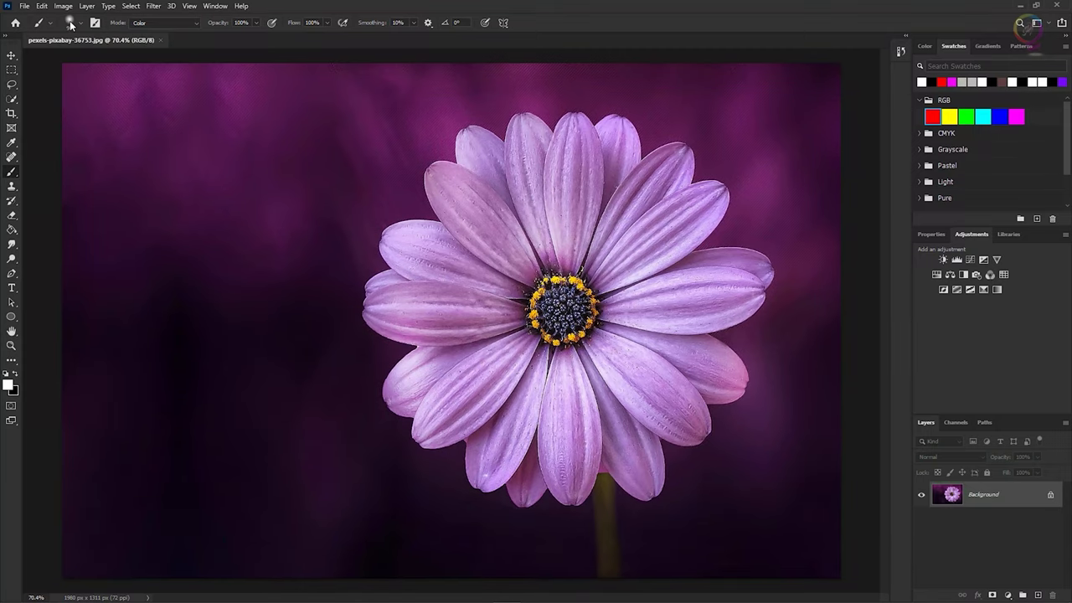
# - Choose the Hard Round brush preset from General Brushes at 90 px and 100% hardness
pyautogui.click(70, 24)
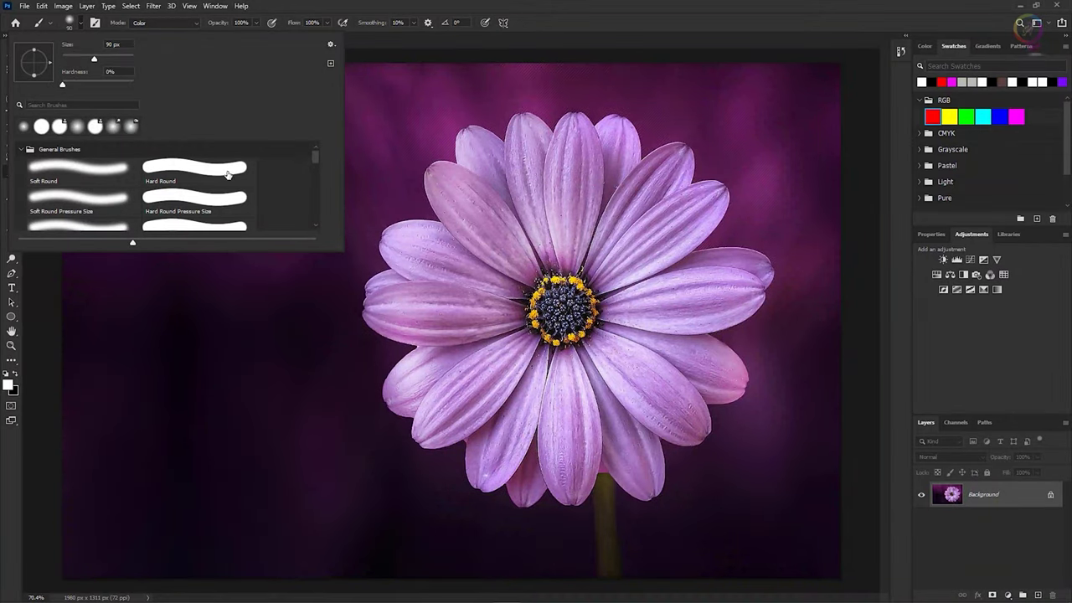
pyautogui.scroll(-2, 259, 179)
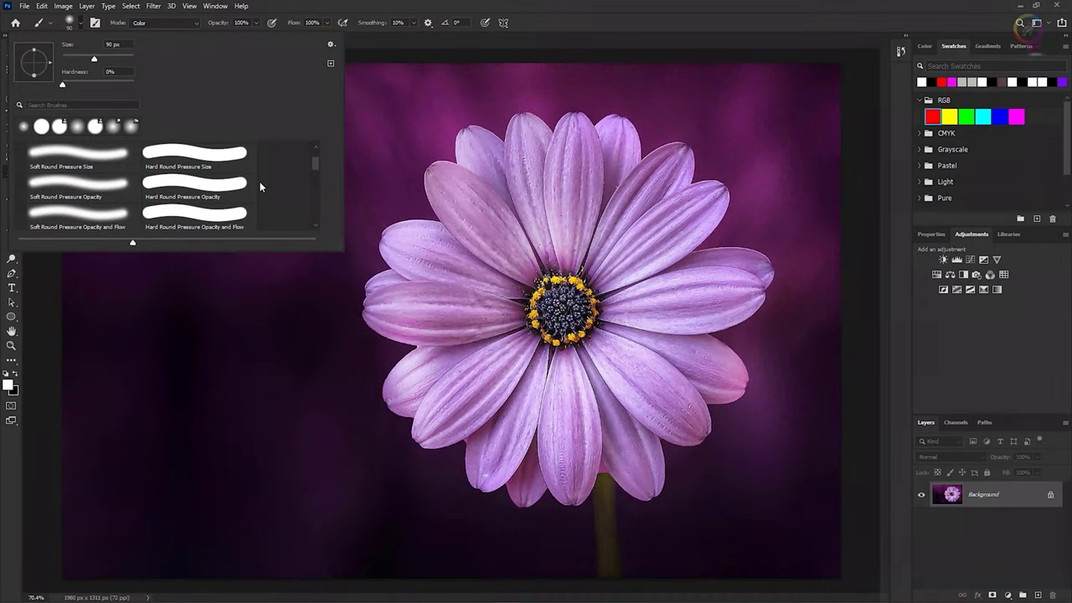
pyautogui.moveTo(317, 165)
pyautogui.mouseDown()
pyautogui.moveTo(322, 223)
pyautogui.moveTo(321, 152)
pyautogui.mouseUp()
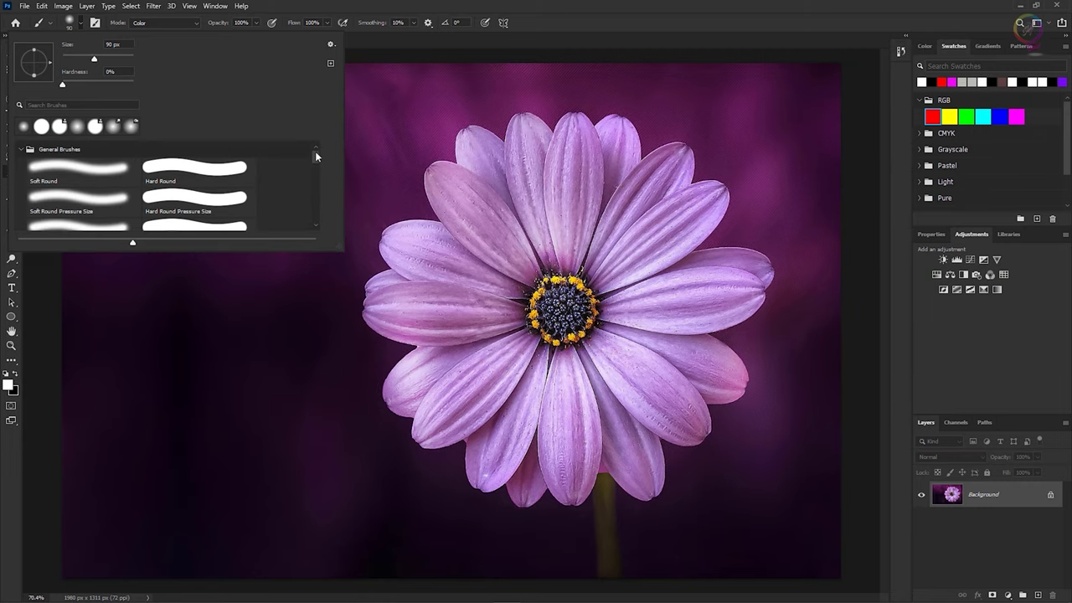
pyautogui.click(177, 174)
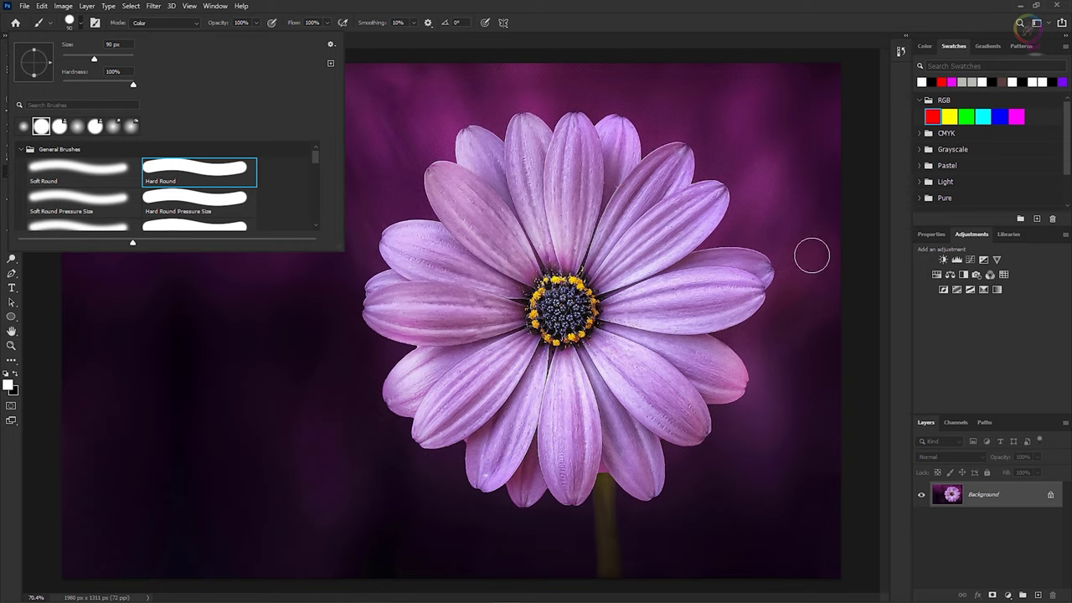
# - Set the brush mode to Normal and paint a hard white stroke right of the daisy
pyautogui.click(41, 126)
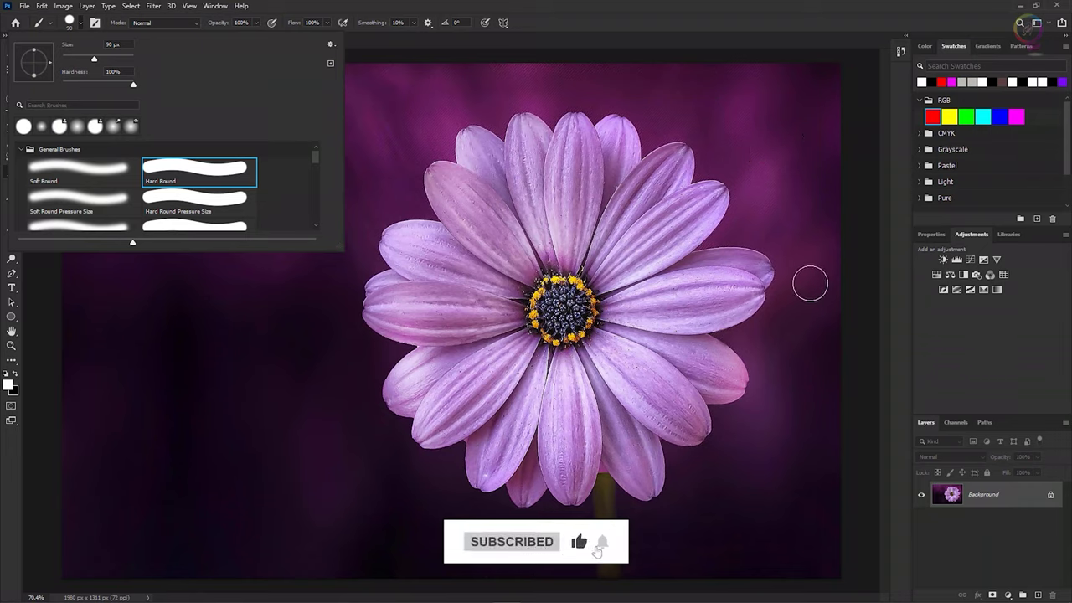
pyautogui.click(812, 226)
pyautogui.moveTo(812, 226); pyautogui.dragTo(818, 428)
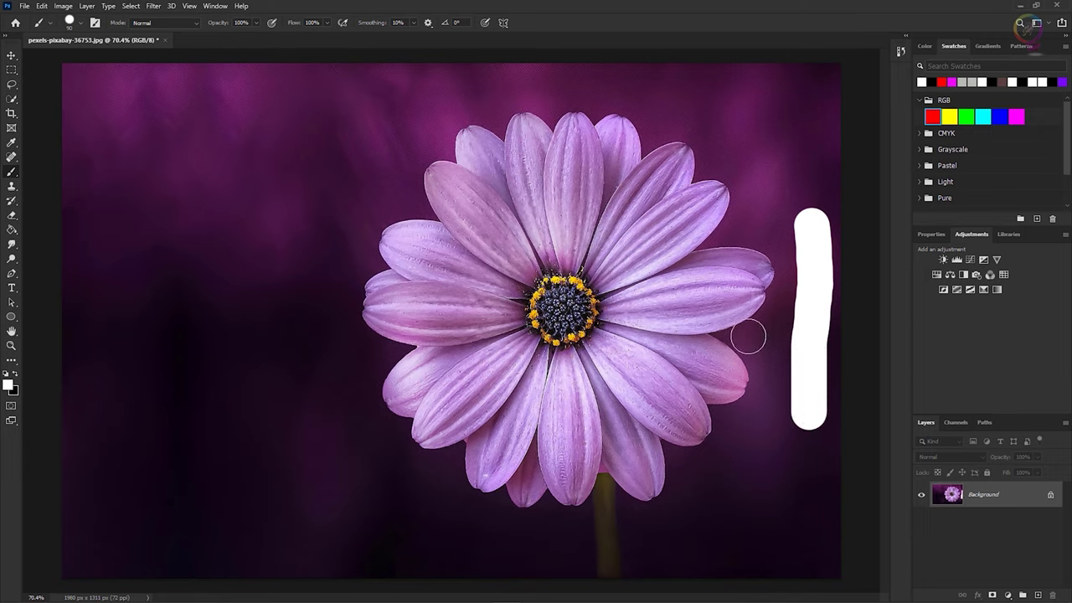
# - Lower brush hardness to 0% and paint a soft white stroke below-right of the daisy
pyautogui.click(81, 25)
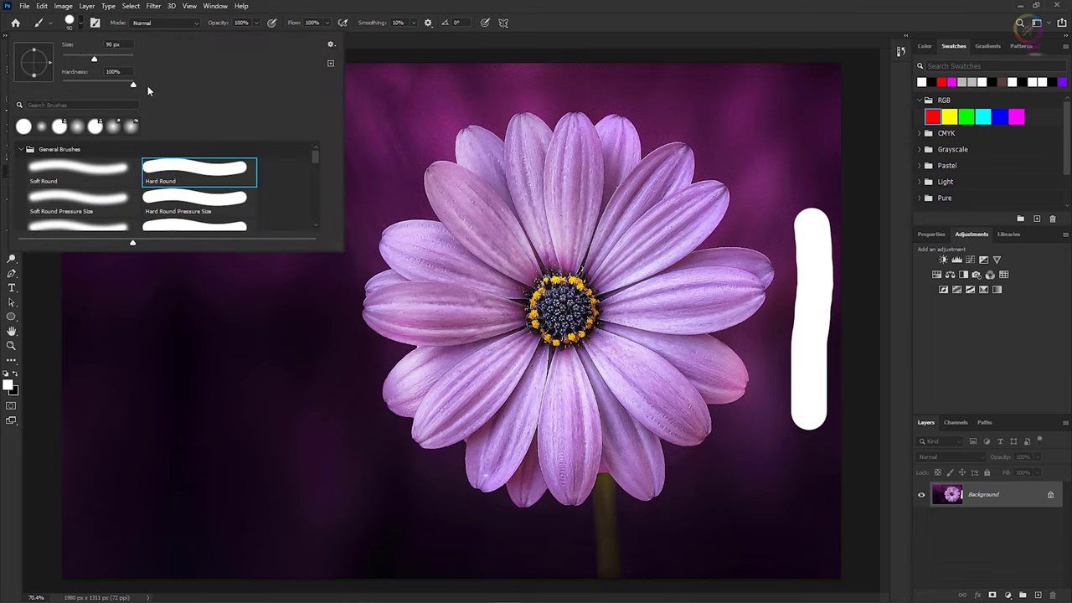
pyautogui.moveTo(134, 87); pyautogui.dragTo(48, 83)
pyautogui.click(769, 432)
pyautogui.moveTo(769, 432); pyautogui.dragTo(768, 543)
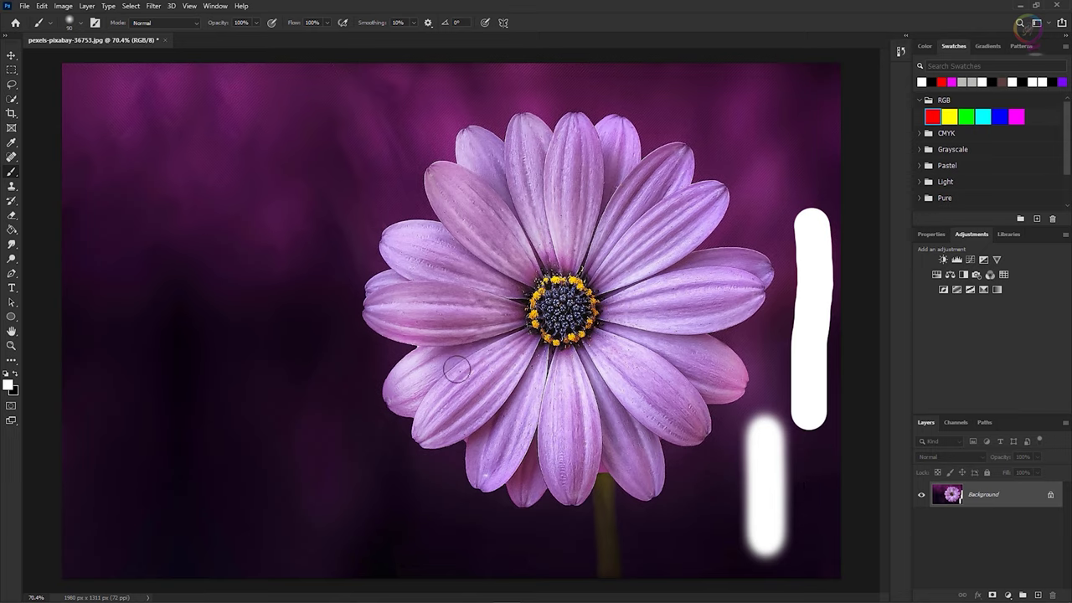
# - Reduce the brush size to 50 px
pyautogui.click(81, 24)
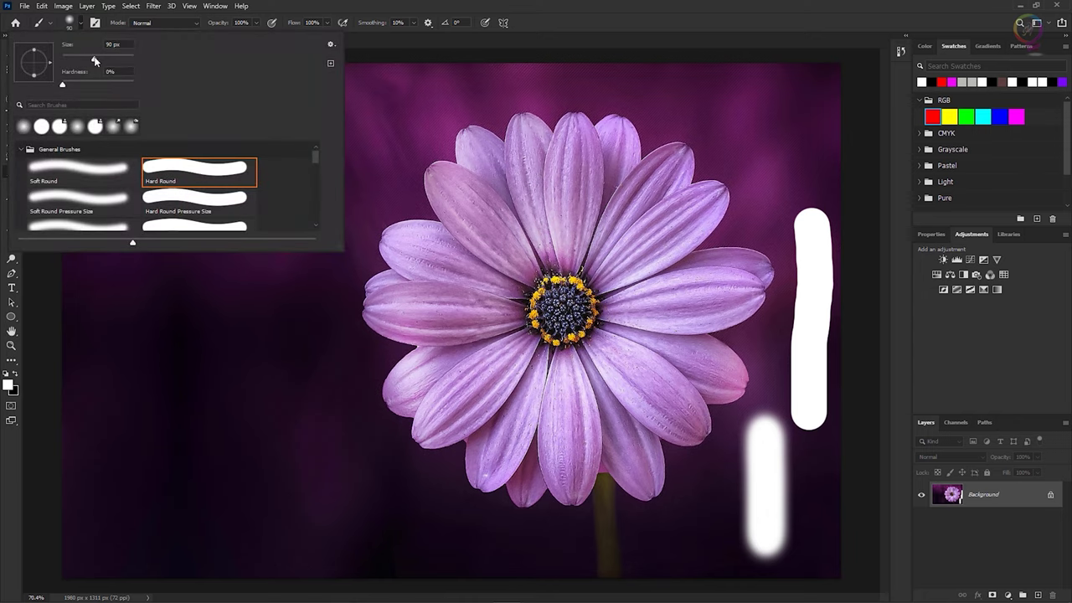
pyautogui.moveTo(95, 60); pyautogui.dragTo(75, 60)
pyautogui.press('Return')
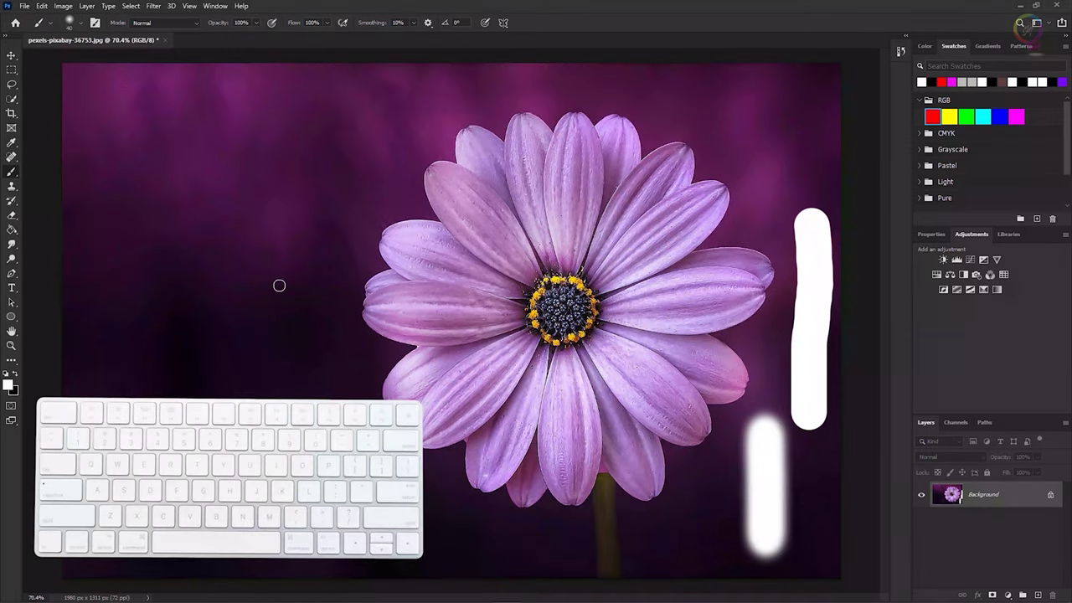
# - Shrink the brush with [ for a thin stroke left of the daisy, then enlarge it with ] for a wider one
pyautogui.press('[')
pyautogui.press('[')
pyautogui.press('[')
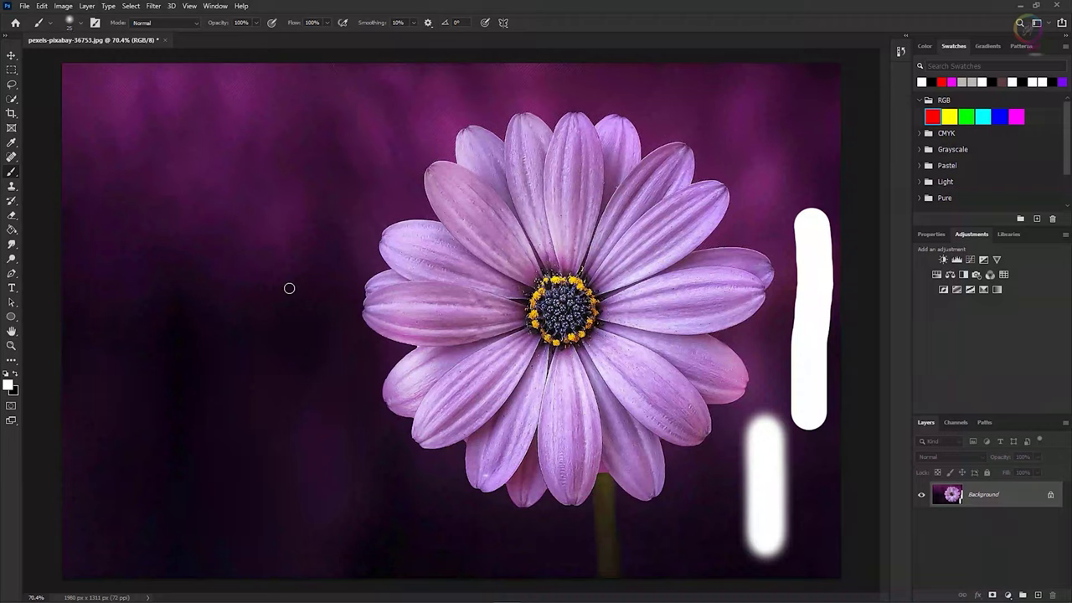
pyautogui.press('[')
pyautogui.moveTo(279, 260); pyautogui.dragTo(272, 374)
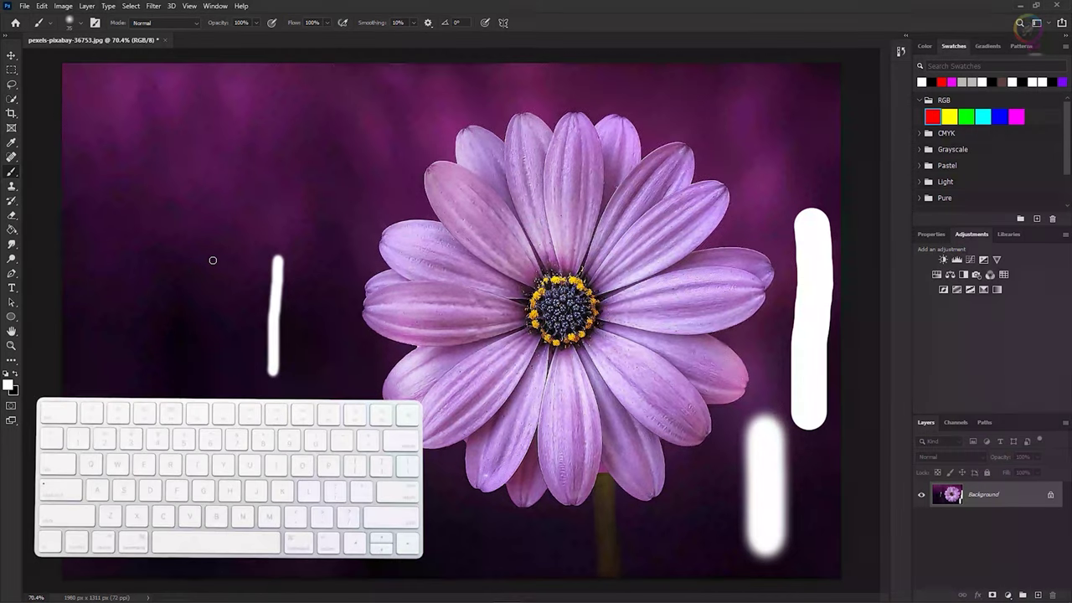
pyautogui.press(']')
pyautogui.press(']')
pyautogui.press(']')
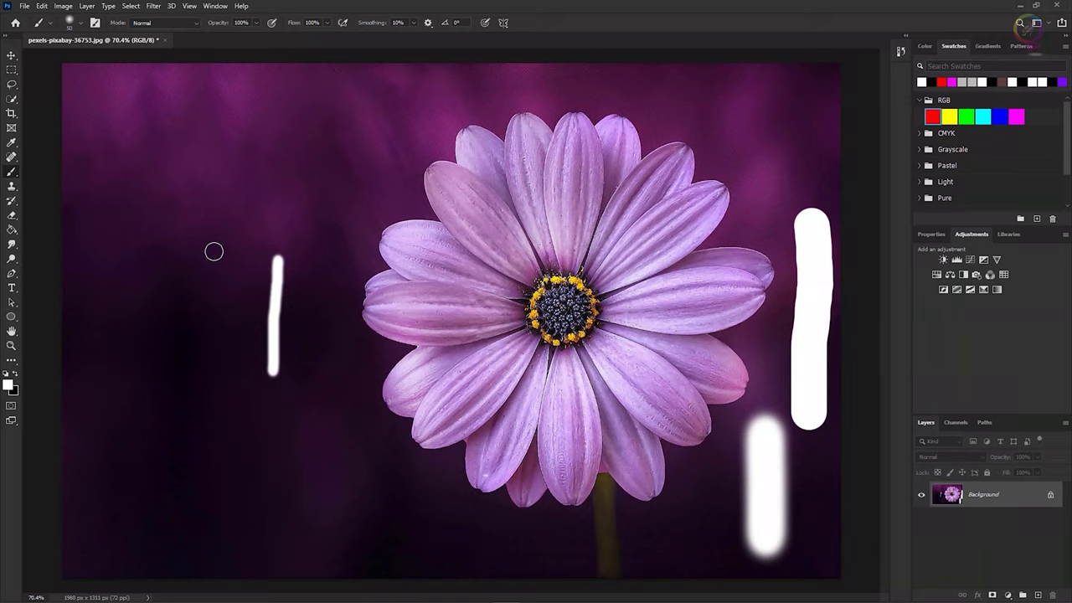
pyautogui.moveTo(213, 251); pyautogui.dragTo(219, 403)
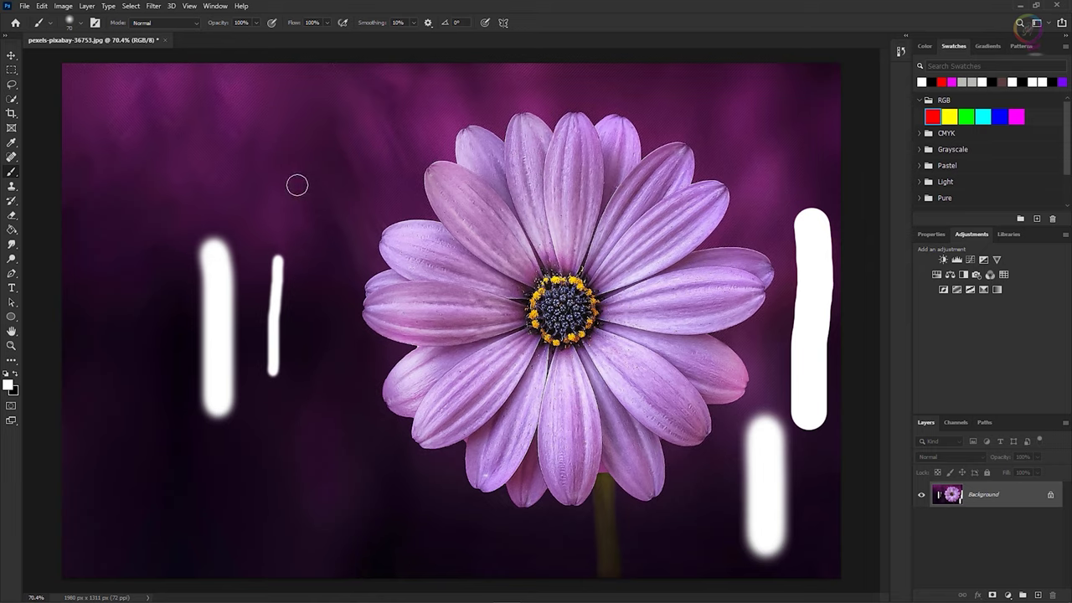
# - Lower brush opacity to 30% and wash faint white over the daisy's dark centre
pyautogui.click(256, 24)
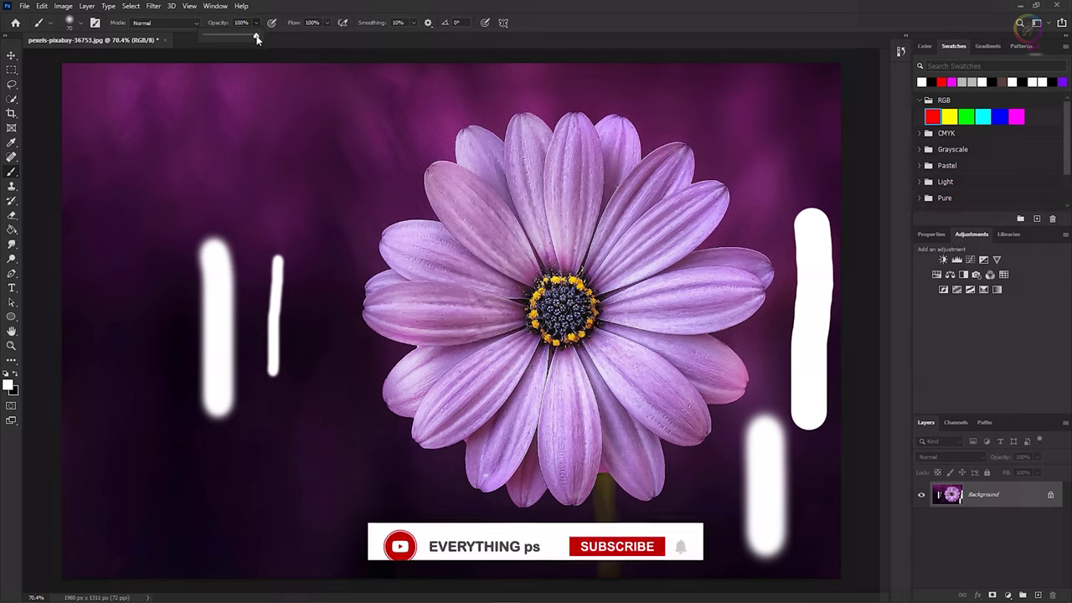
pyautogui.moveTo(256, 38); pyautogui.dragTo(220, 38)
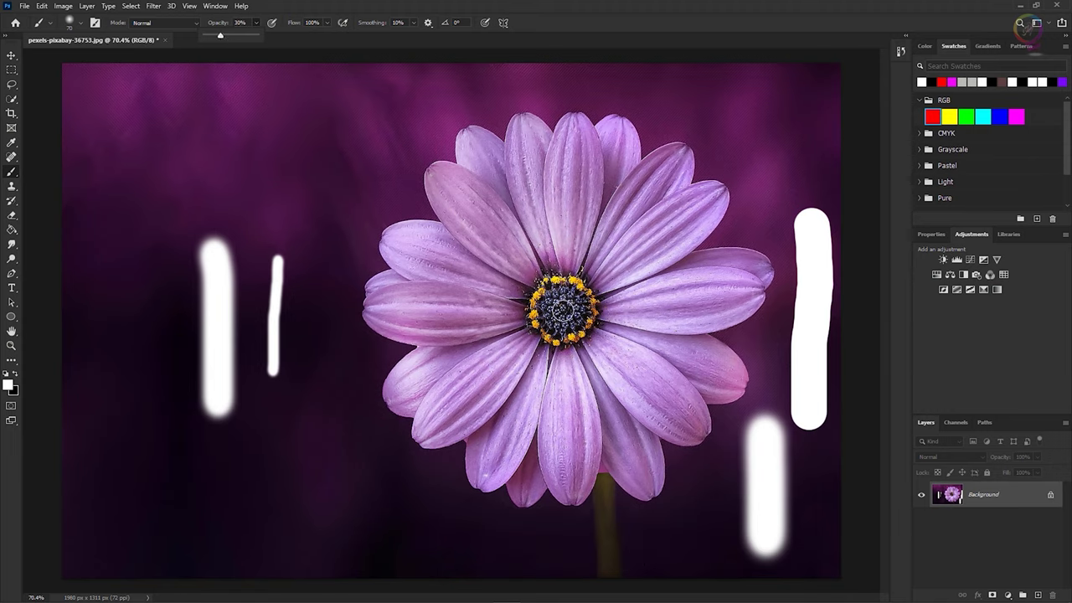
pyautogui.moveTo(561, 310)
pyautogui.mouseDown()
pyautogui.moveTo(564, 298)
pyautogui.moveTo(555, 325)
pyautogui.moveTo(570, 317)
pyautogui.moveTo(558, 332)
pyautogui.moveTo(580, 329)
pyautogui.moveTo(562, 302)
pyautogui.moveTo(587, 318)
pyautogui.mouseUp()
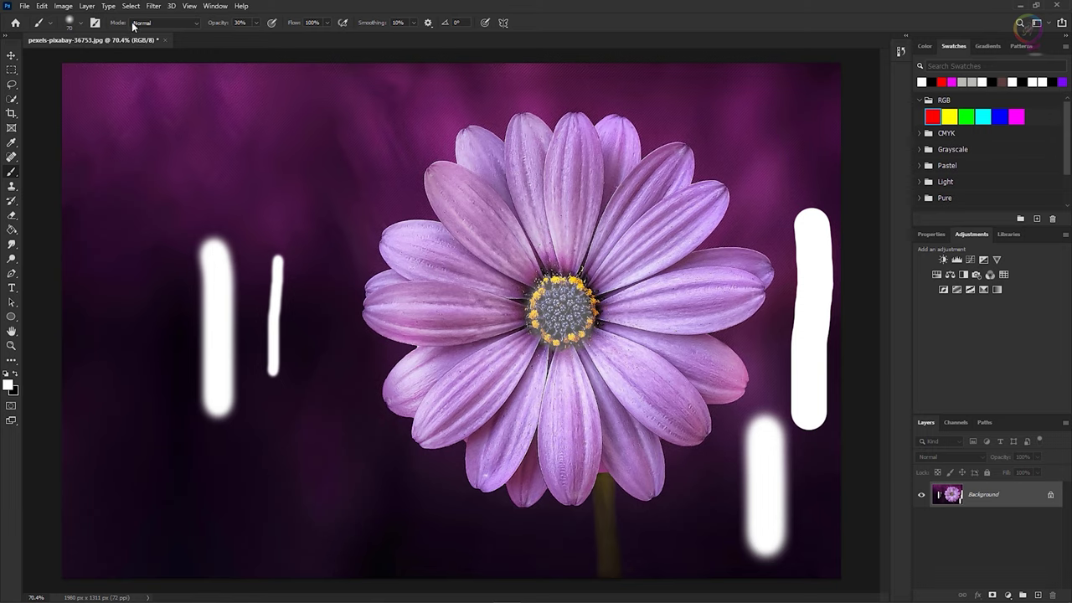
# - Switch the brush blend mode to Color and raise its opacity back to 100%
pyautogui.click(198, 26)
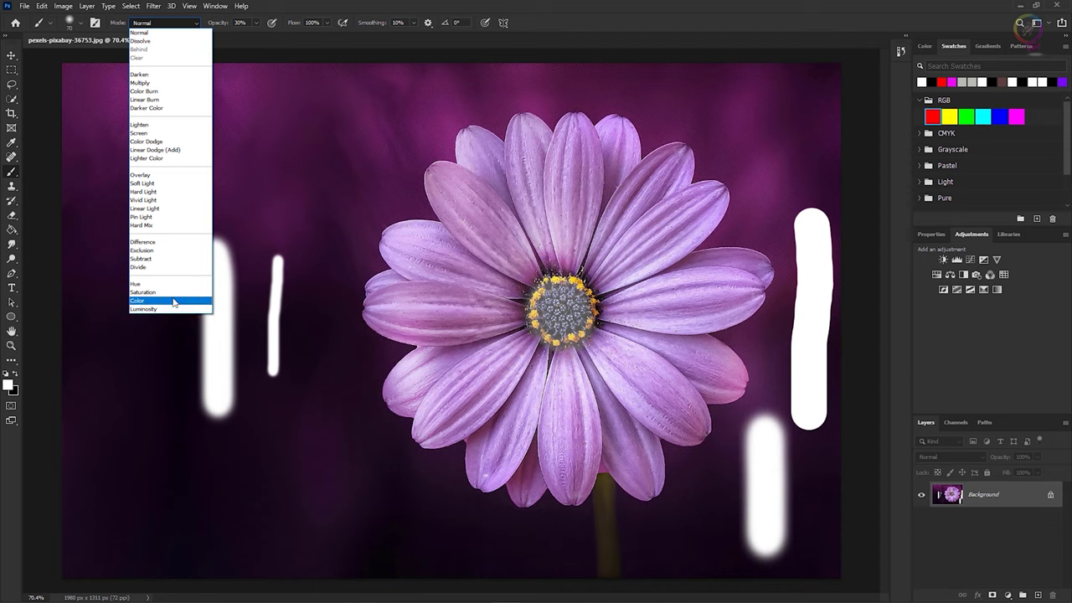
pyautogui.click(173, 301)
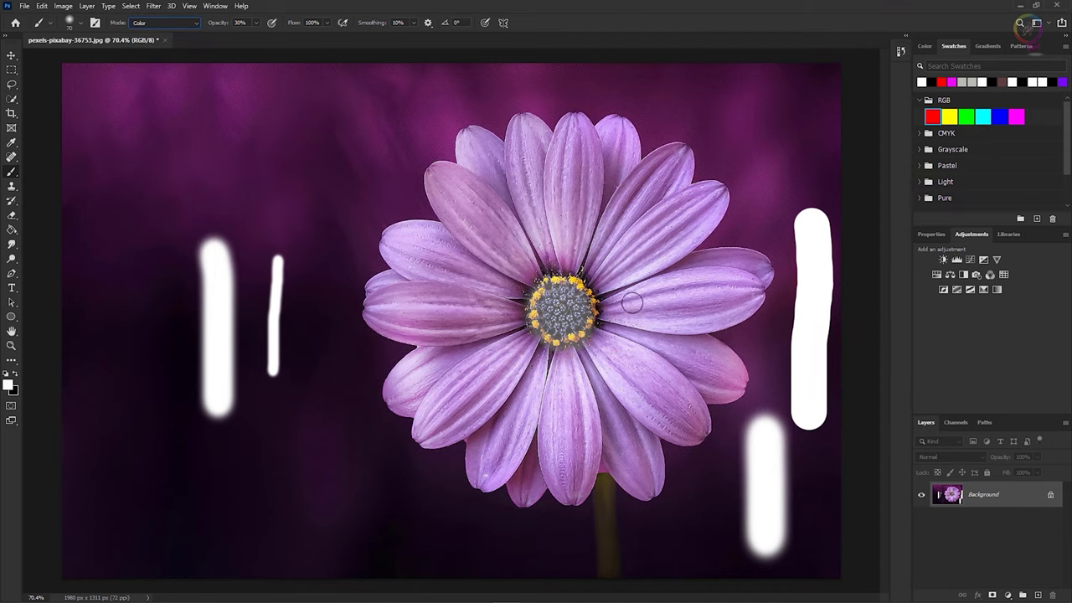
pyautogui.click(257, 23)
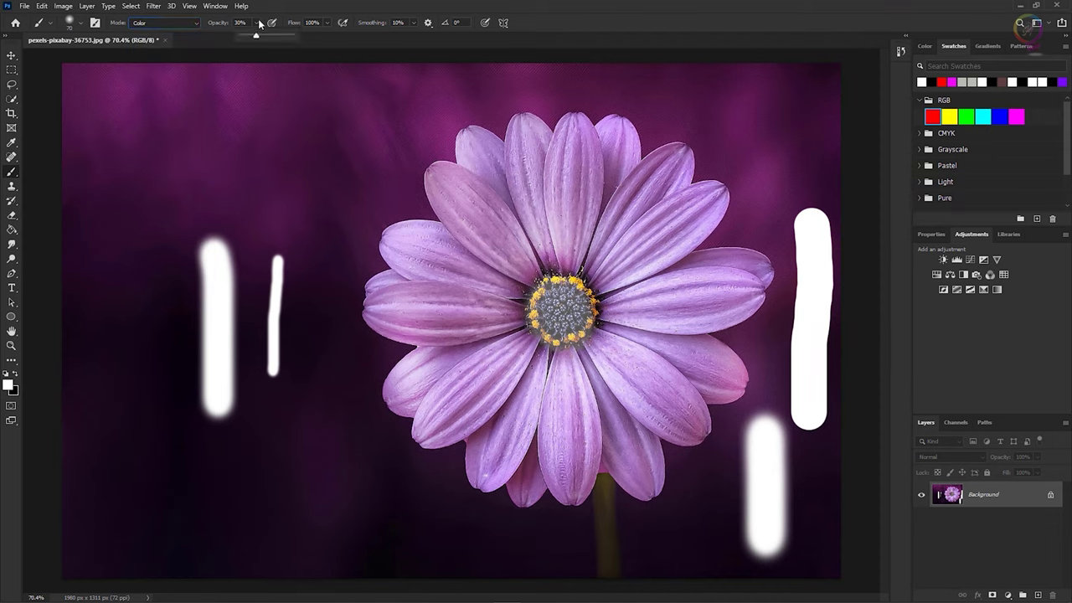
pyautogui.moveTo(256, 35); pyautogui.dragTo(307, 36)
# - Pick red as the foreground colour and brush it across the daisy's upper-left petals
pyautogui.click(932, 116)
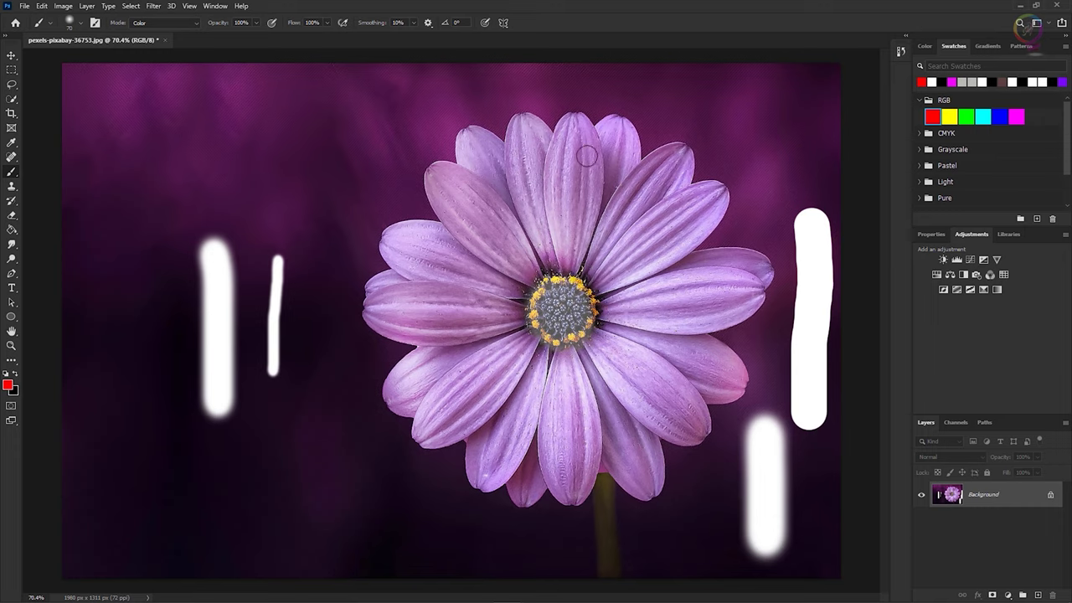
pyautogui.moveTo(593, 149)
pyautogui.mouseDown()
pyautogui.moveTo(514, 173)
pyautogui.moveTo(453, 237)
pyautogui.moveTo(443, 264)
pyautogui.moveTo(493, 215)
pyautogui.moveTo(601, 187)
pyautogui.moveTo(558, 167)
pyautogui.moveTo(509, 180)
pyautogui.moveTo(614, 174)
pyautogui.moveTo(453, 307)
pyautogui.moveTo(464, 263)
pyautogui.moveTo(494, 286)
pyautogui.mouseUp()
# - Revert the daisy image to its last saved state with File > Revert
pyautogui.click(26, 9)
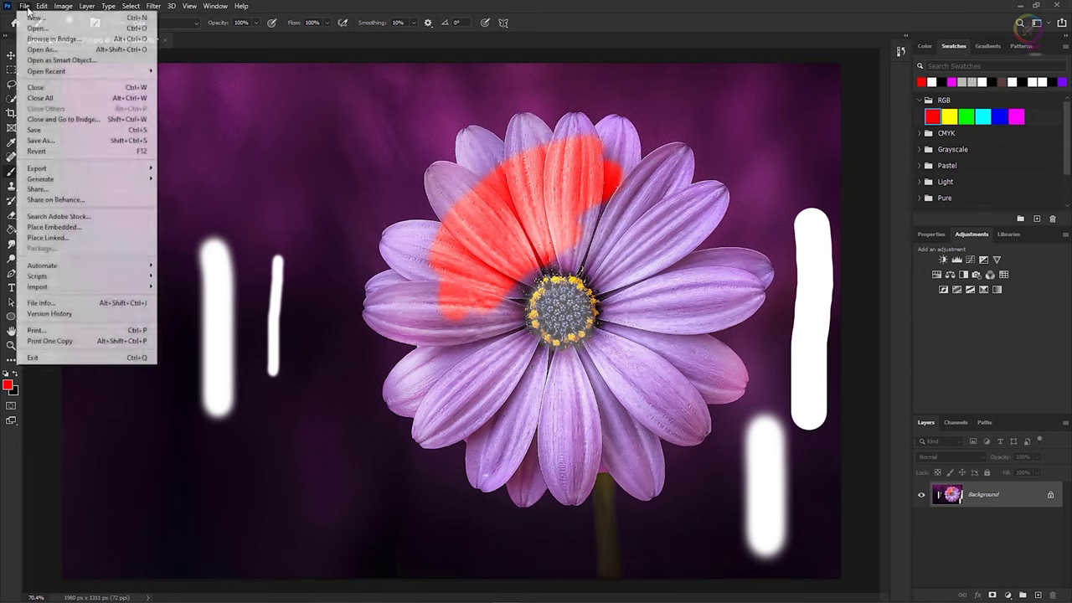
pyautogui.click(99, 152)
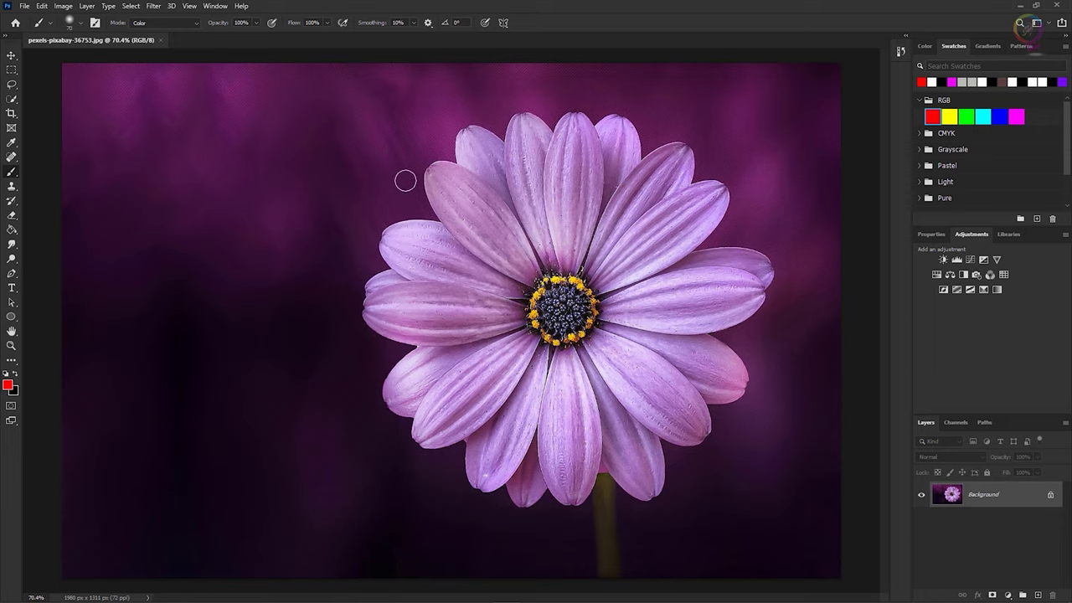
# - Select the daisy with the Quick Selection tool's Select Subject, then return to the Brush tool
pyautogui.click(11, 99)
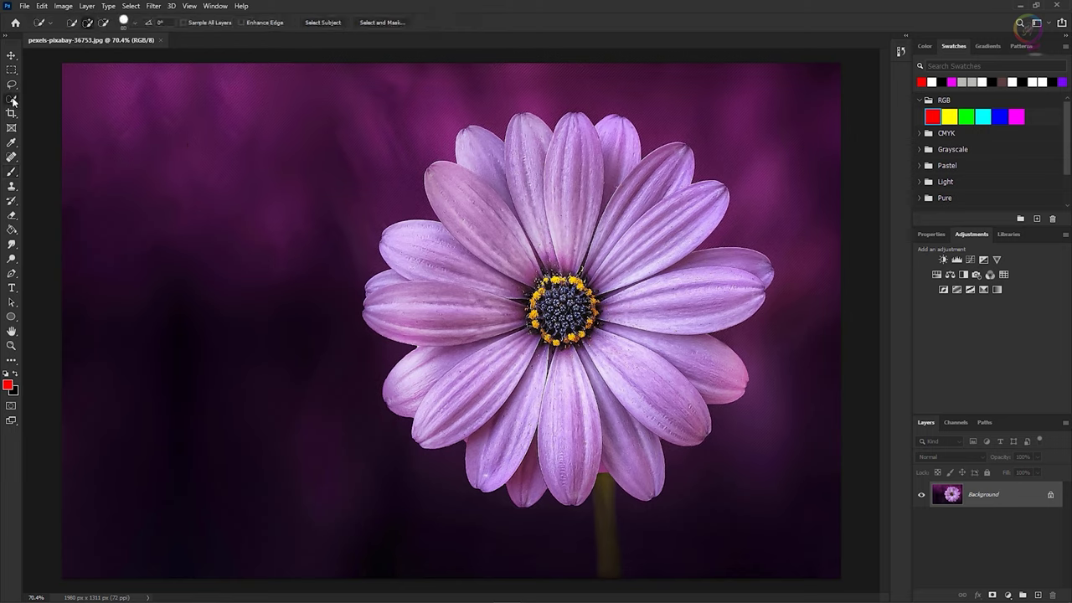
pyautogui.click(330, 23)
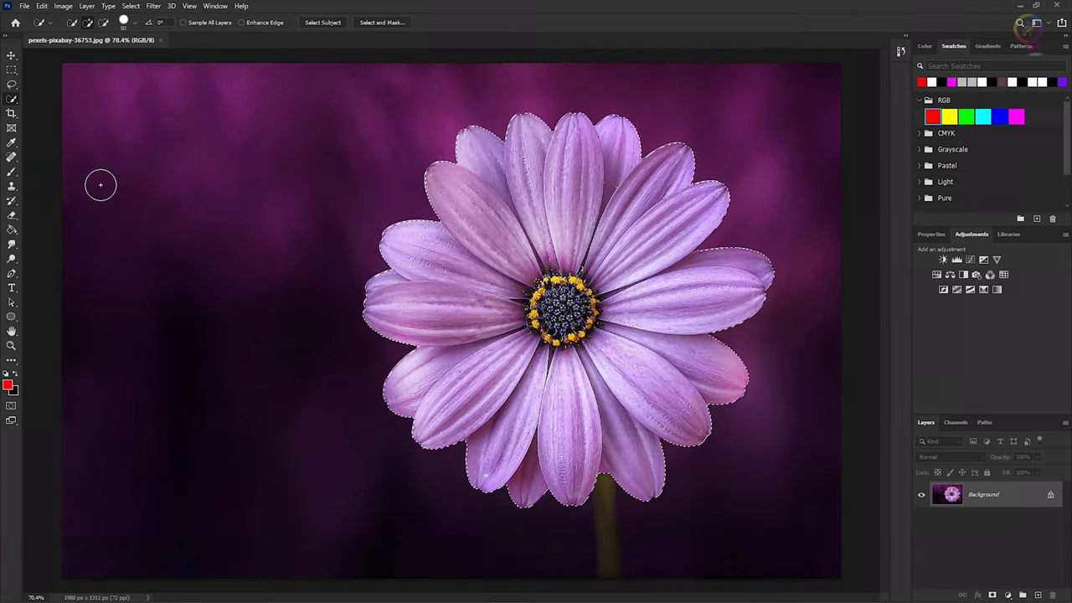
pyautogui.click(11, 172)
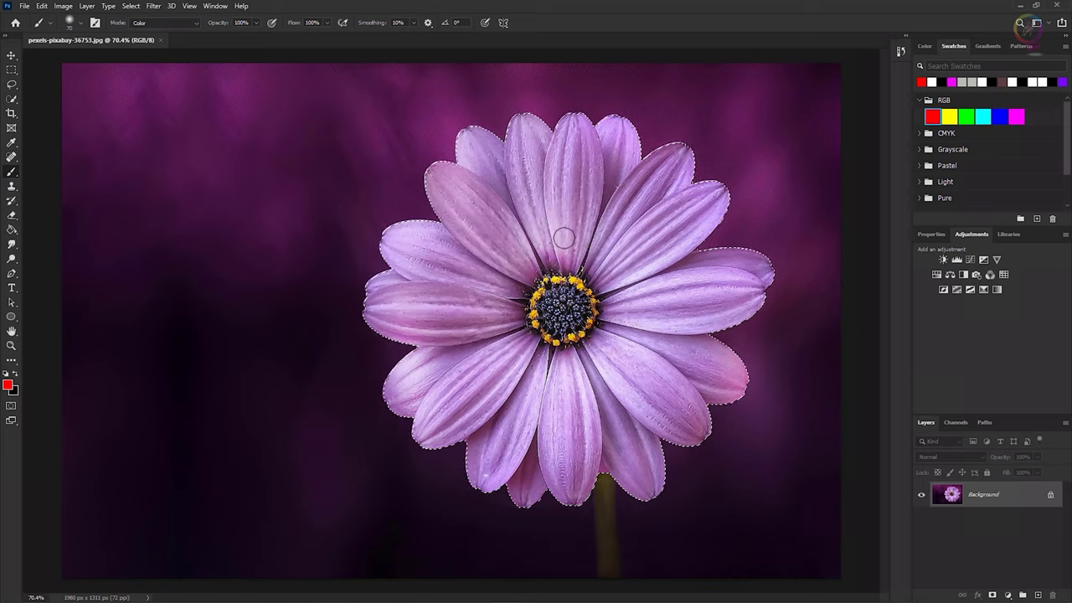
# - Enlarge the brush to 300 px, paint red over the selected daisy, and deselect with Ctrl+D
pyautogui.press(']')
pyautogui.press(']')
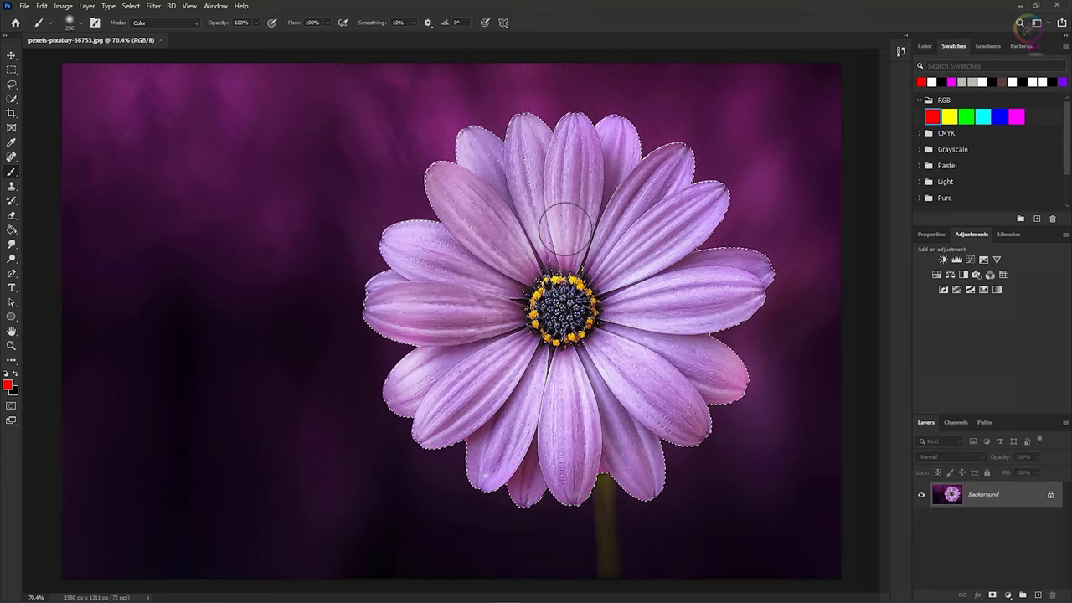
pyautogui.press(']')
pyautogui.press(']')
pyautogui.press(']')
pyautogui.press(']')
pyautogui.moveTo(609, 193)
pyautogui.mouseDown()
pyautogui.moveTo(614, 161)
pyautogui.moveTo(564, 152)
pyautogui.moveTo(507, 163)
pyautogui.moveTo(457, 203)
pyautogui.moveTo(407, 303)
pyautogui.moveTo(405, 339)
pyautogui.moveTo(428, 393)
pyautogui.moveTo(475, 431)
pyautogui.moveTo(568, 461)
pyautogui.moveTo(651, 454)
pyautogui.moveTo(699, 412)
pyautogui.moveTo(712, 347)
pyautogui.moveTo(704, 216)
pyautogui.moveTo(739, 237)
pyautogui.moveTo(748, 321)
pyautogui.moveTo(697, 209)
pyautogui.moveTo(559, 168)
pyautogui.moveTo(481, 208)
pyautogui.moveTo(650, 222)
pyautogui.moveTo(443, 333)
pyautogui.moveTo(642, 281)
pyautogui.moveTo(456, 364)
pyautogui.moveTo(726, 308)
pyautogui.mouseUp()
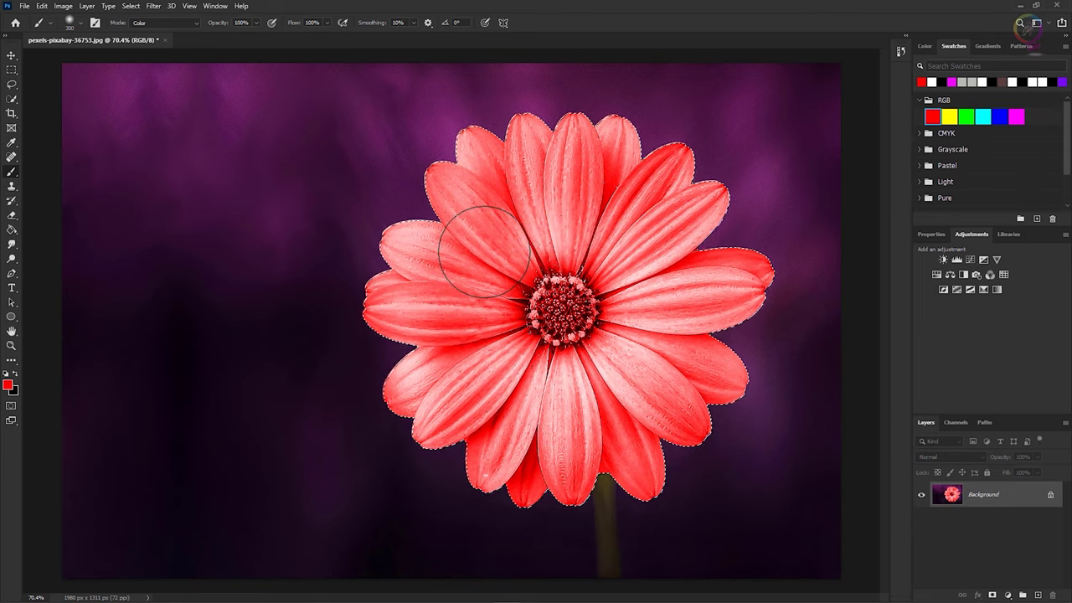
pyautogui.hotkey('ctrl', 'd')
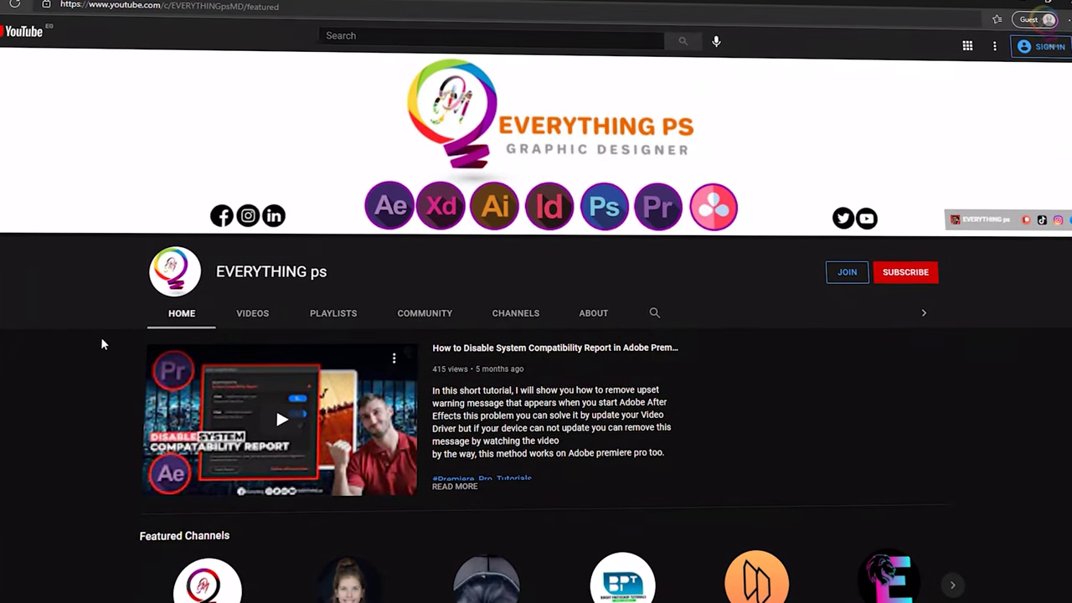
# - Browse the EVERYTHING ps channel home page, then bring up its VIDEOS tab of uploads
pyautogui.scroll(-3, 96, 337)
pyautogui.scroll(-10, 93, 338)
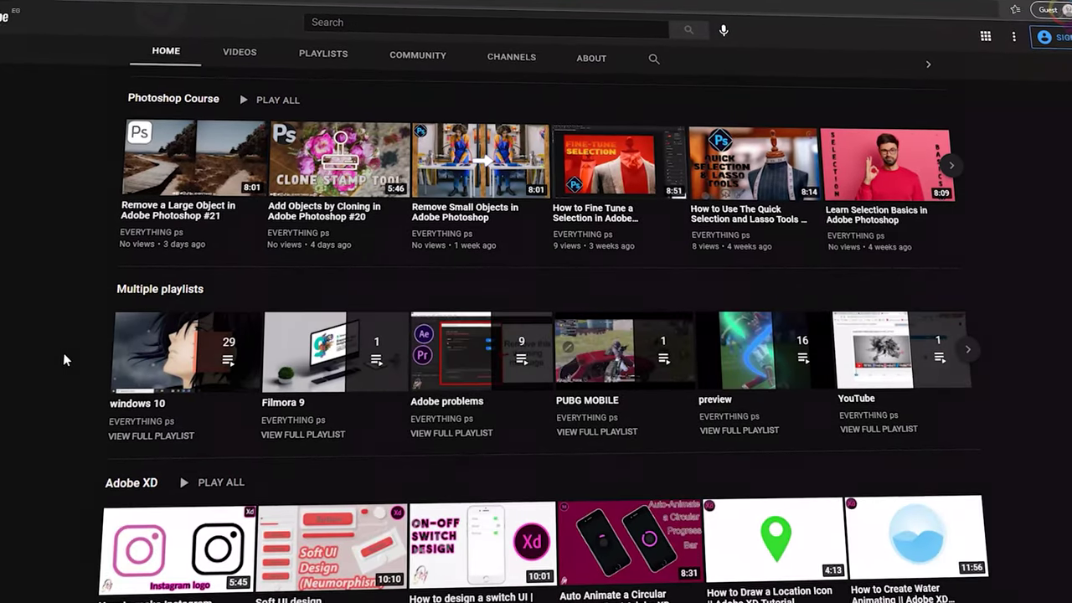
pyautogui.scroll(10, 62, 353)
pyautogui.scroll(5, 54, 352)
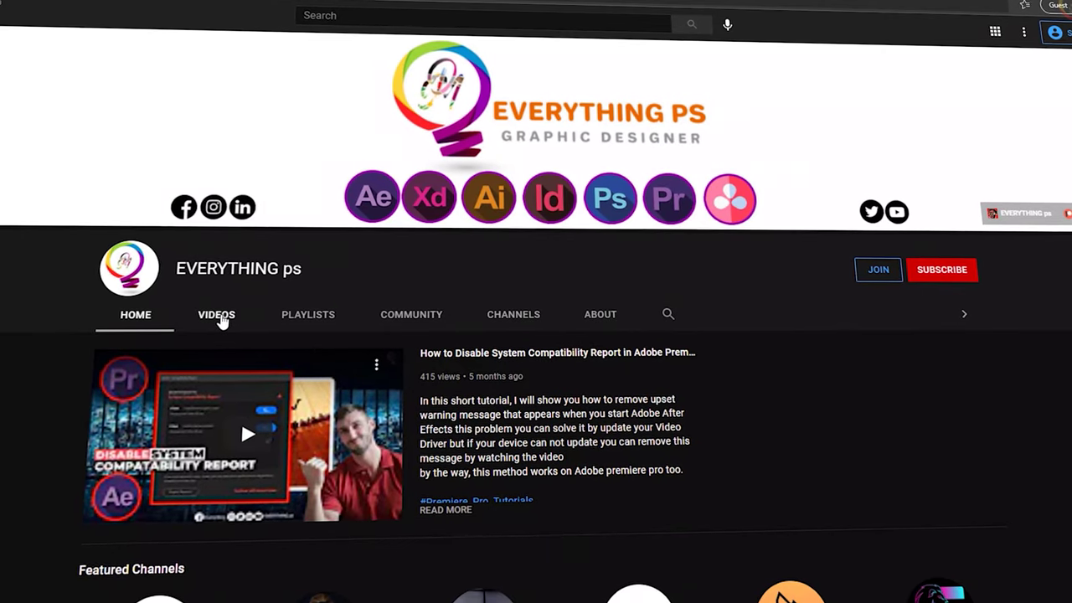
pyautogui.click(214, 319)
pyautogui.scroll(-6, 269, 469)
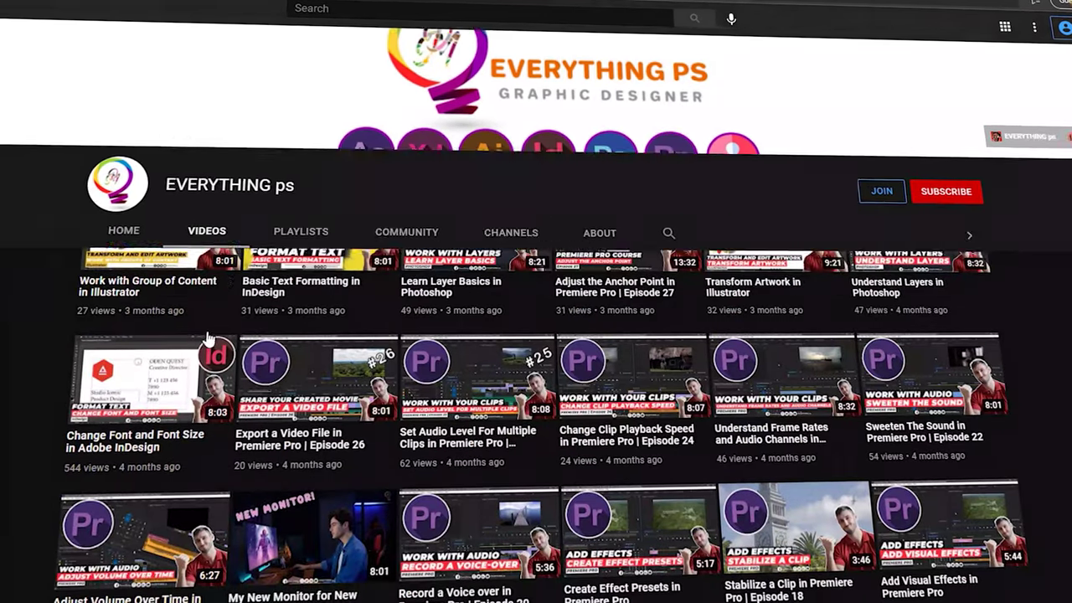
pyautogui.scroll(6, 270, 469)
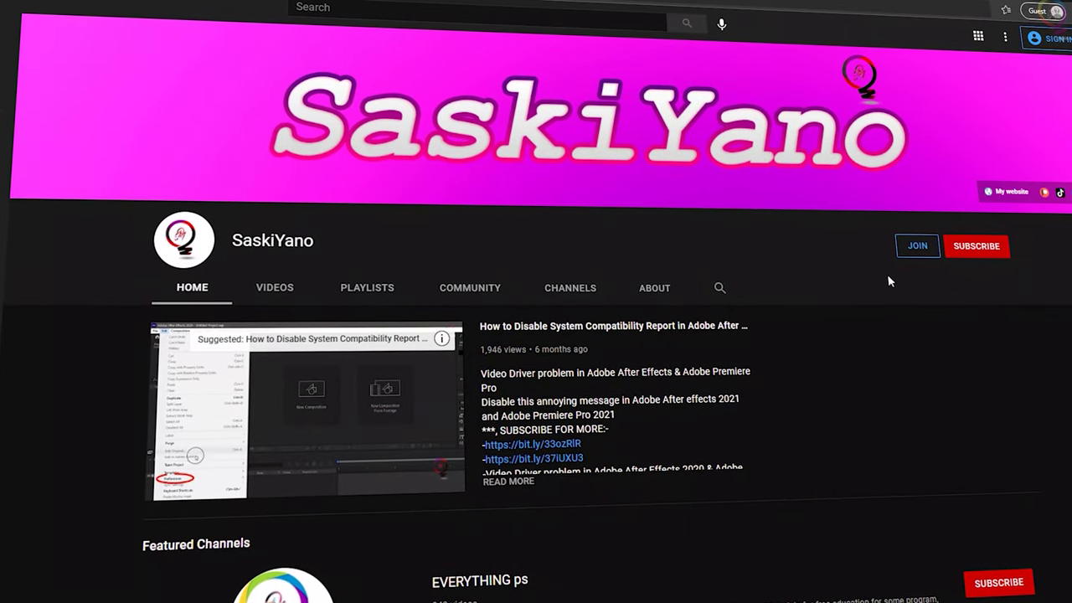
# - Look over the SaskiYano channel's home page, then show its uploaded videos, led by After Effects tutorials
pyautogui.scroll(-6, 578, 461)
pyautogui.scroll(-6, 578, 461)
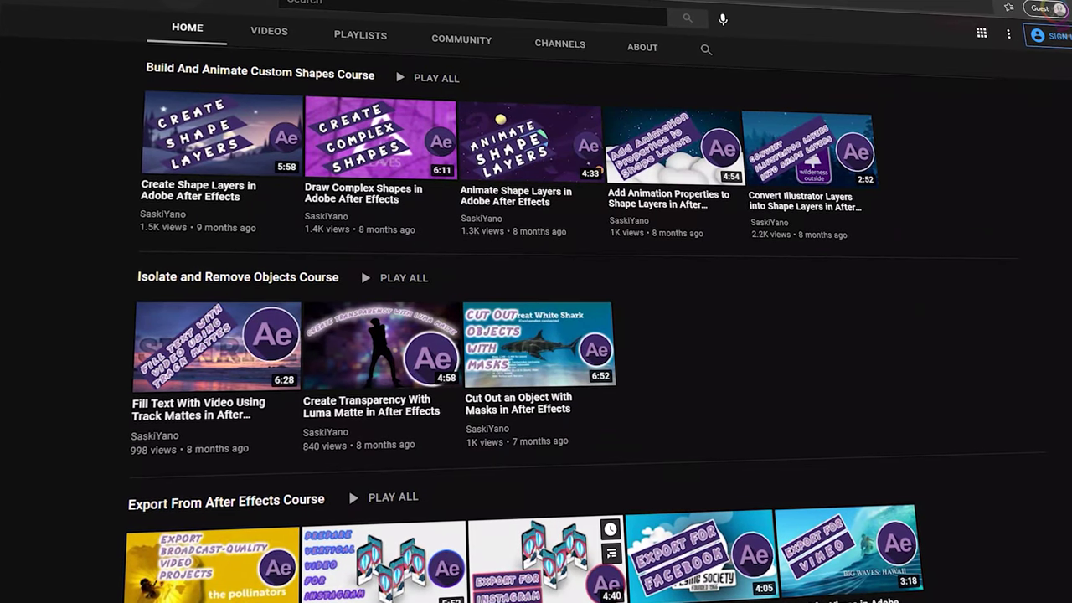
pyautogui.scroll(12, 363, 570)
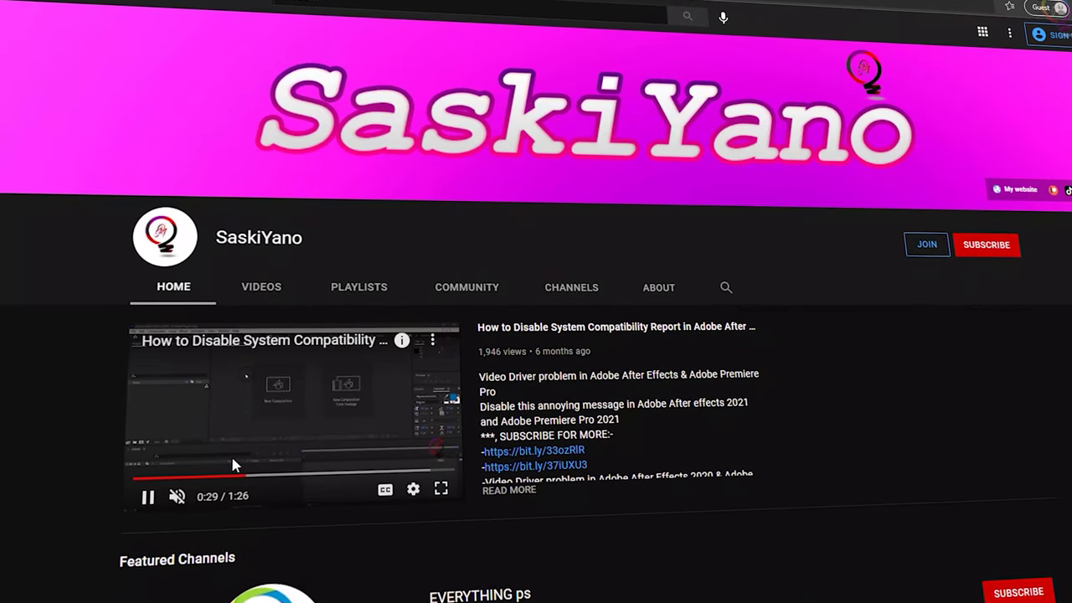
pyautogui.click(275, 285)
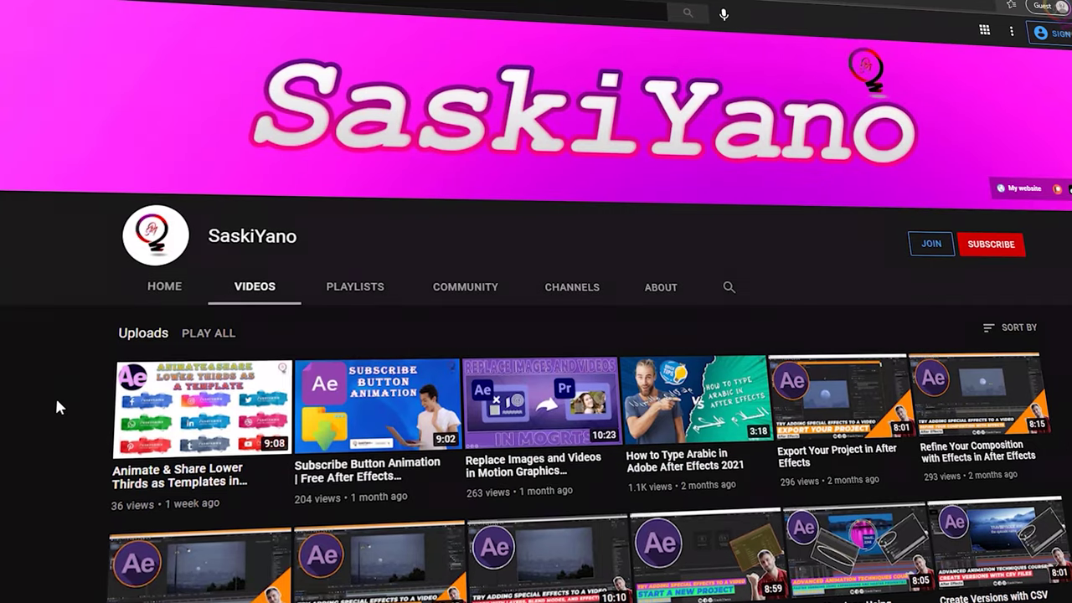